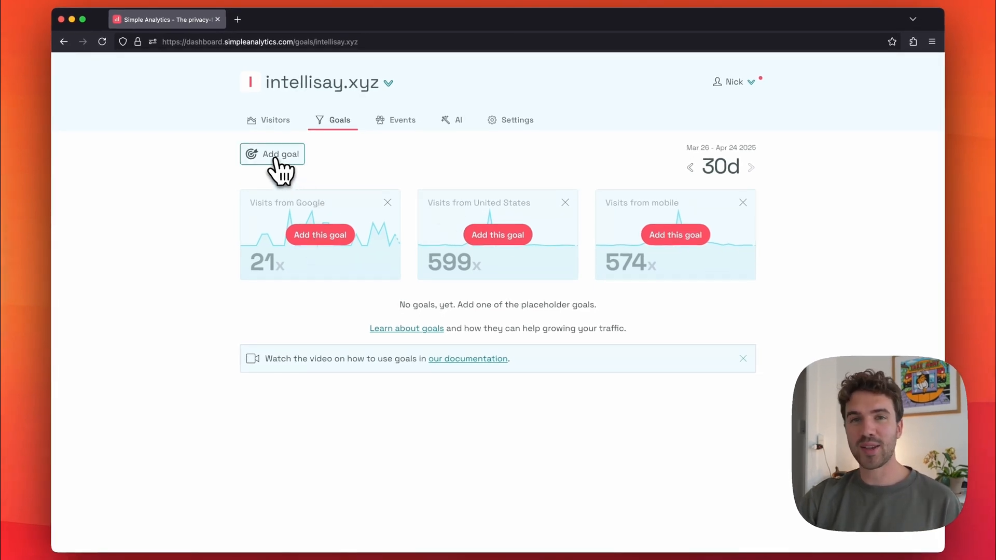
# Step: Start a new goal for the site and set its event name to pageview
pyautogui.click(275, 161)
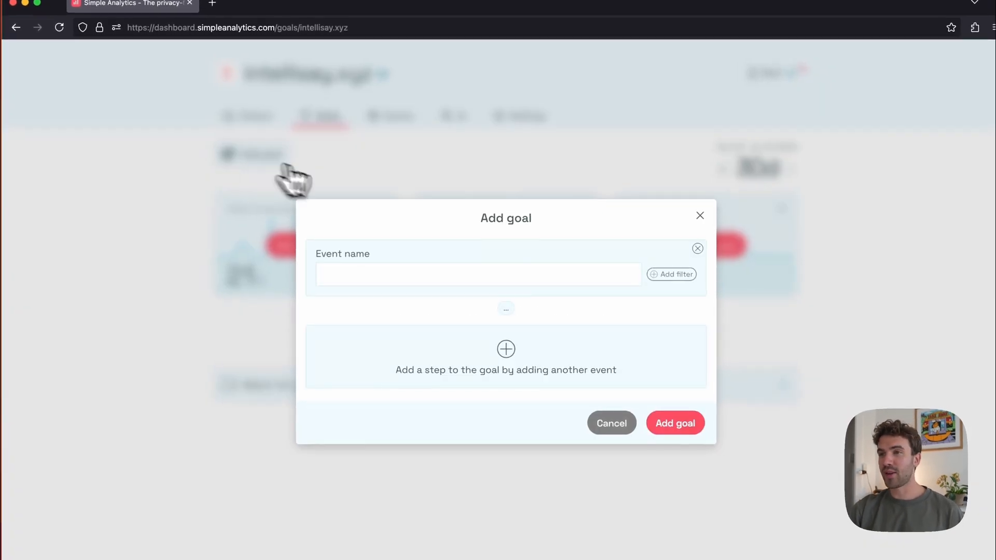
pyautogui.click(472, 274)
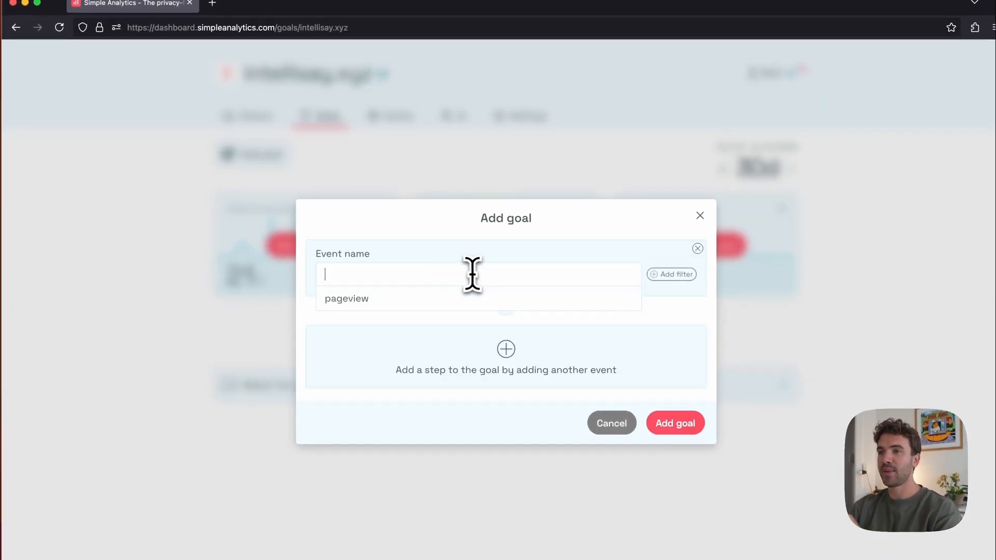
pyautogui.click(439, 299)
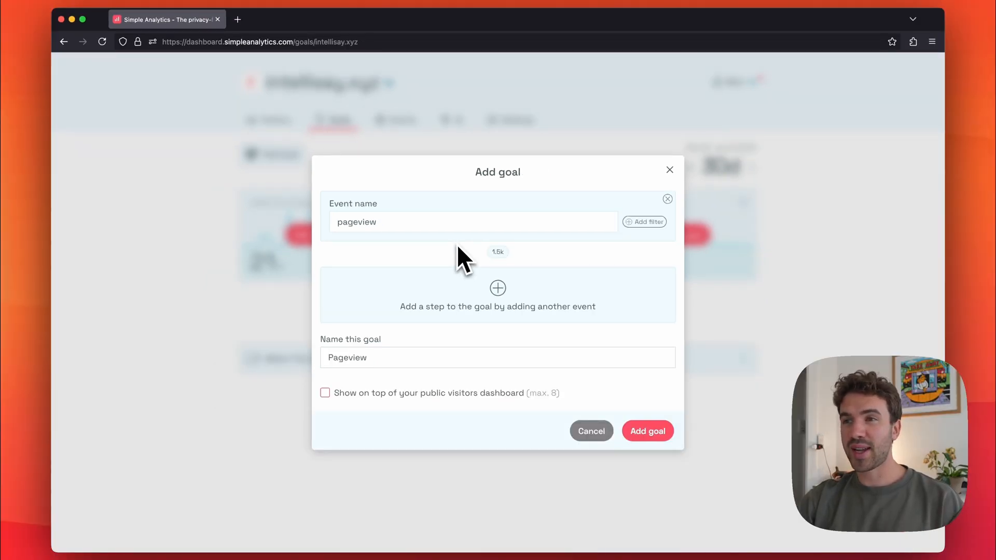
pyautogui.click(413, 222)
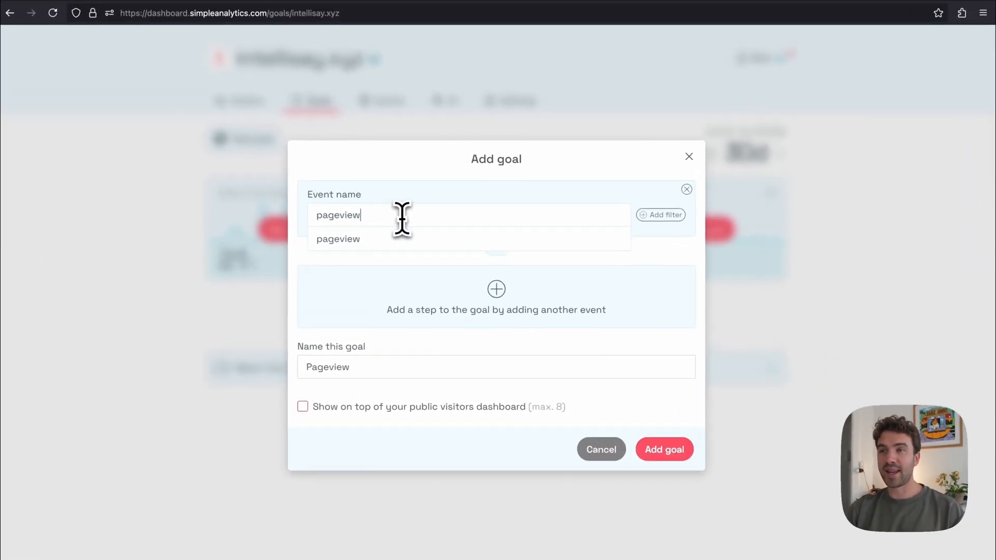
pyautogui.click(409, 184)
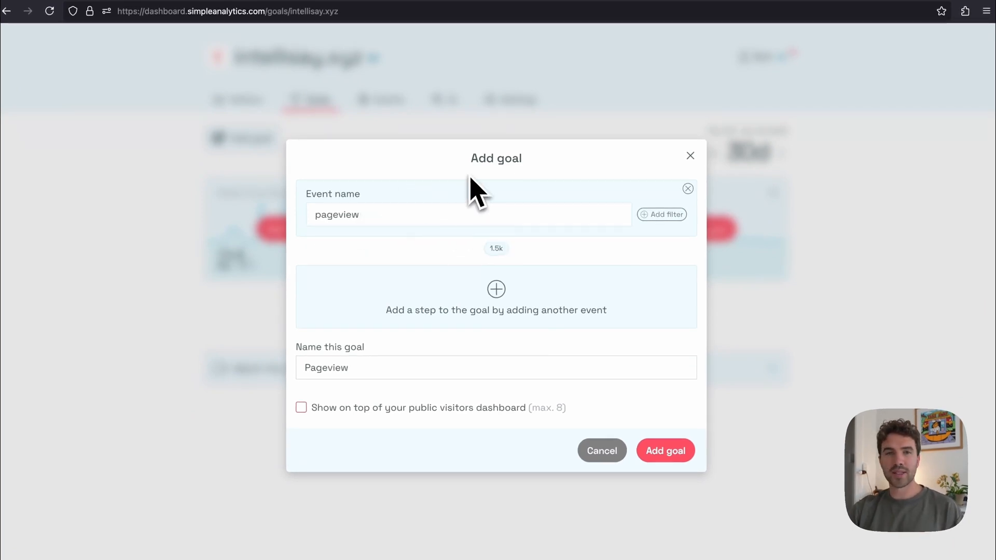
# Step: Add a filter to the pageview event so that Path (text) is /
pyautogui.click(655, 215)
pyautogui.click(374, 244)
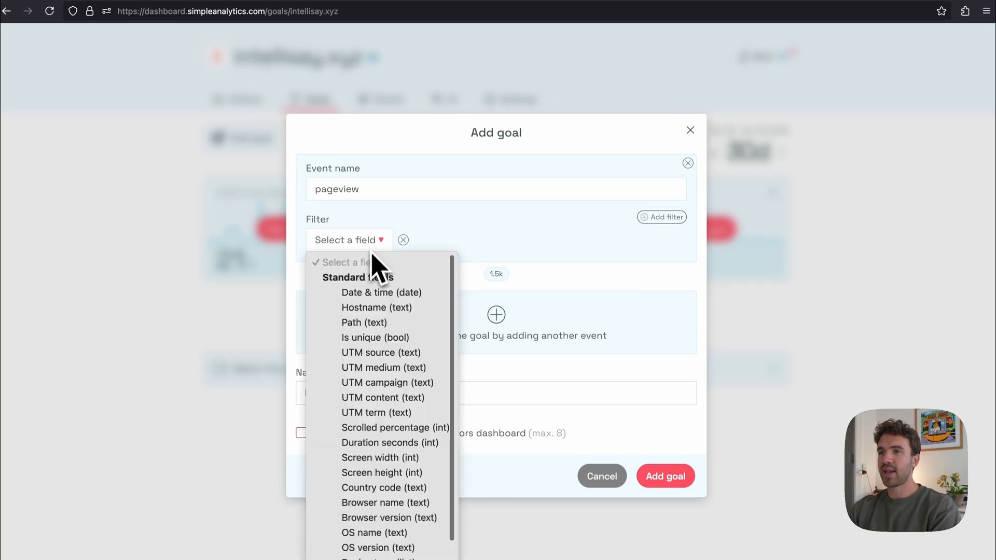
pyautogui.click(376, 323)
pyautogui.click(485, 241)
pyautogui.tripleClick(485, 241)
pyautogui.write('/')
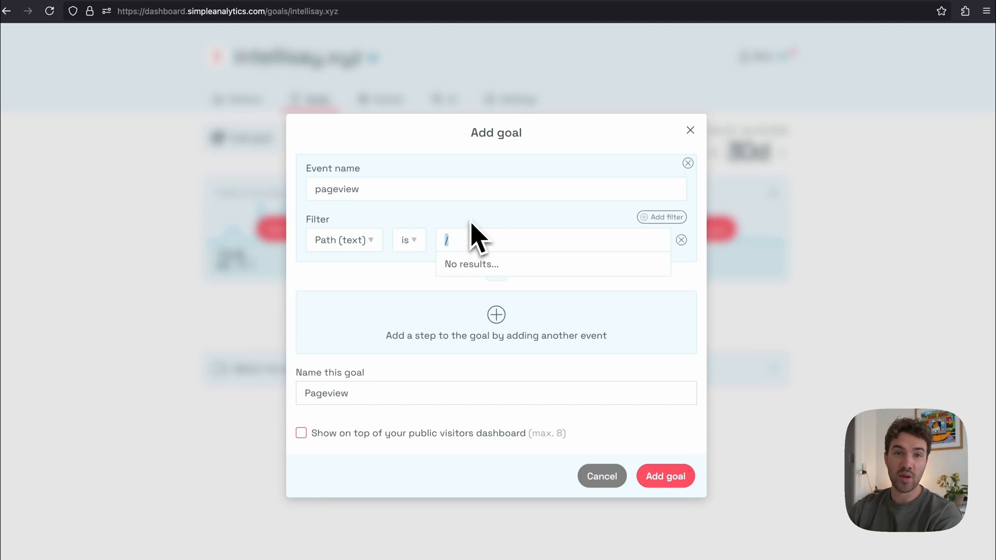
pyautogui.click(497, 207)
# Step: Name the goal Homepage Views, show it on top of the public visitors dashboard, and save it
pyautogui.doubleClick(400, 397)
pyautogui.write('Homepage View')
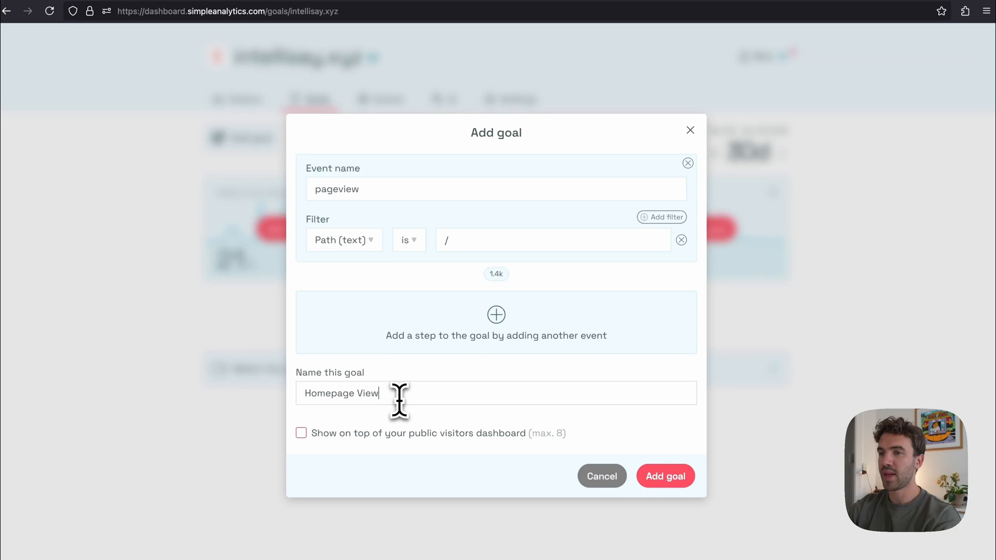
pyautogui.write('s')
pyautogui.click(402, 415)
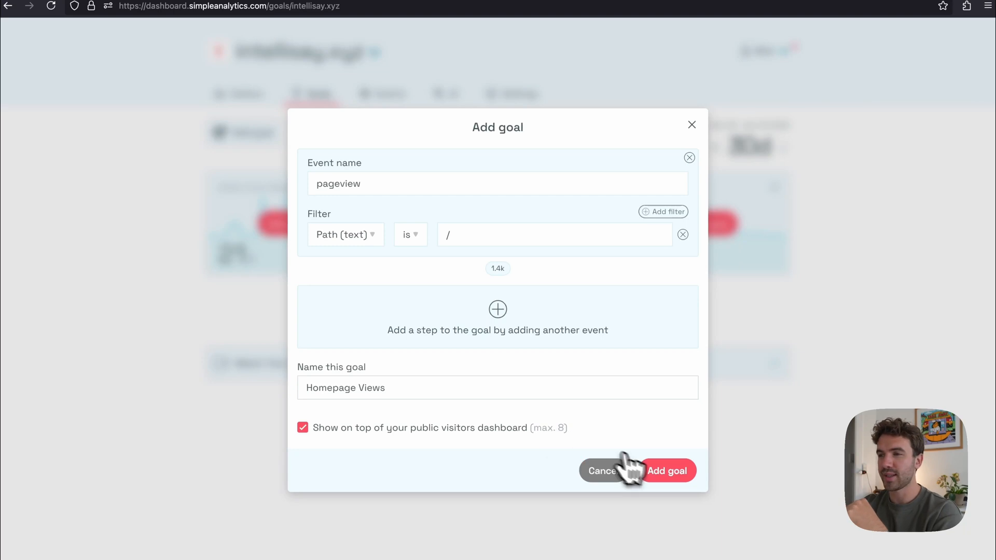
pyautogui.click(667, 474)
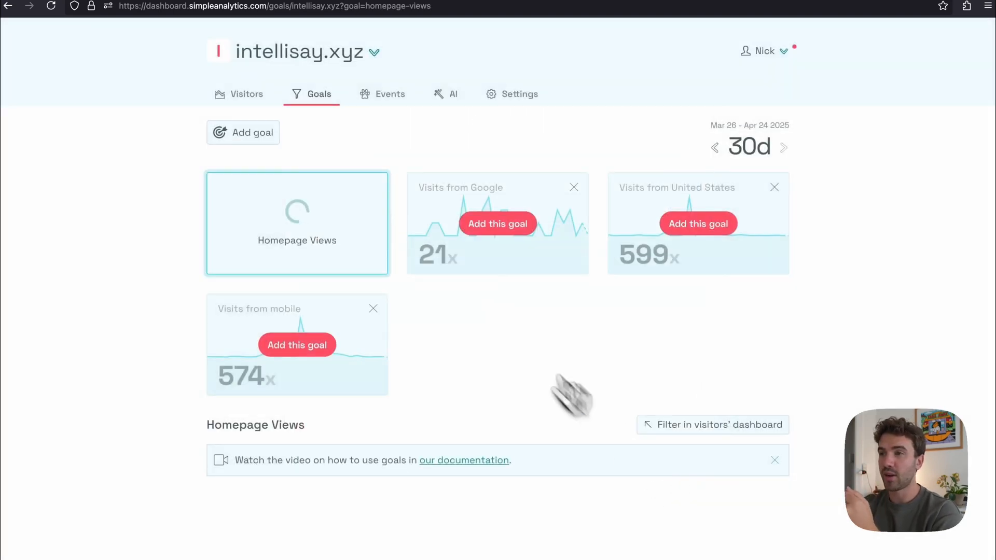
# Step: Examine the Homepage Views goal chart, and view the visitors dashboard filtered by that goal
pyautogui.scroll(-3, 363, 275)
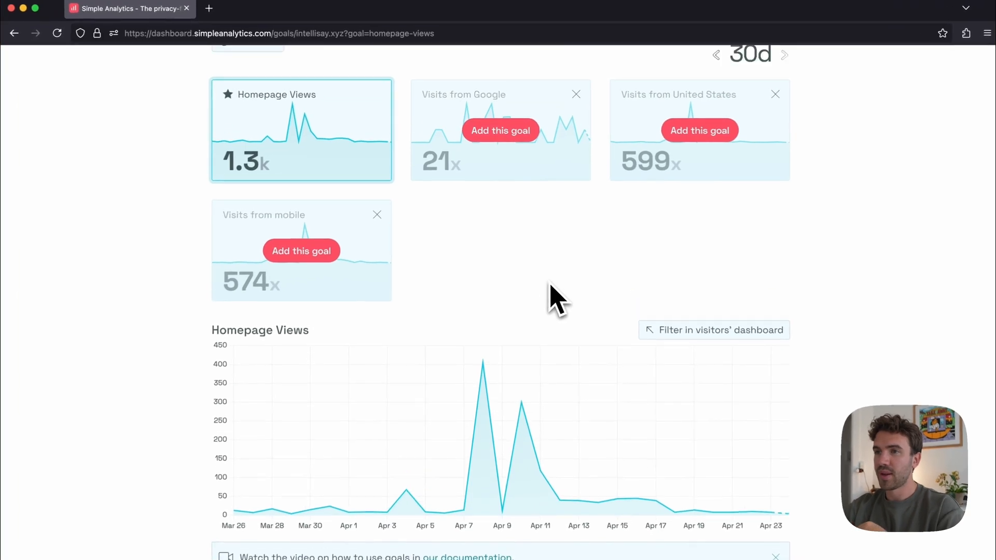
pyautogui.scroll(3, 467, 264)
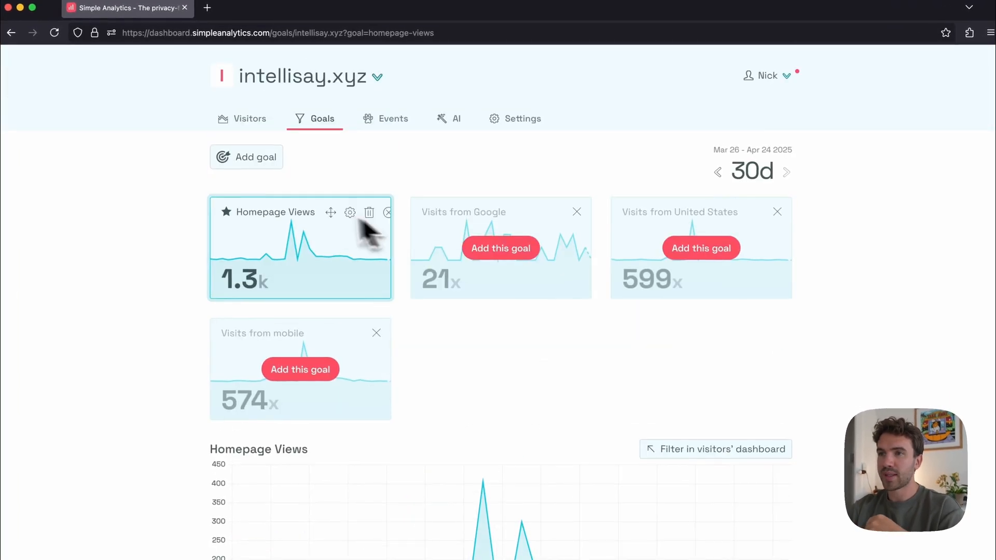
pyautogui.click(248, 122)
pyautogui.moveTo(311, 234)
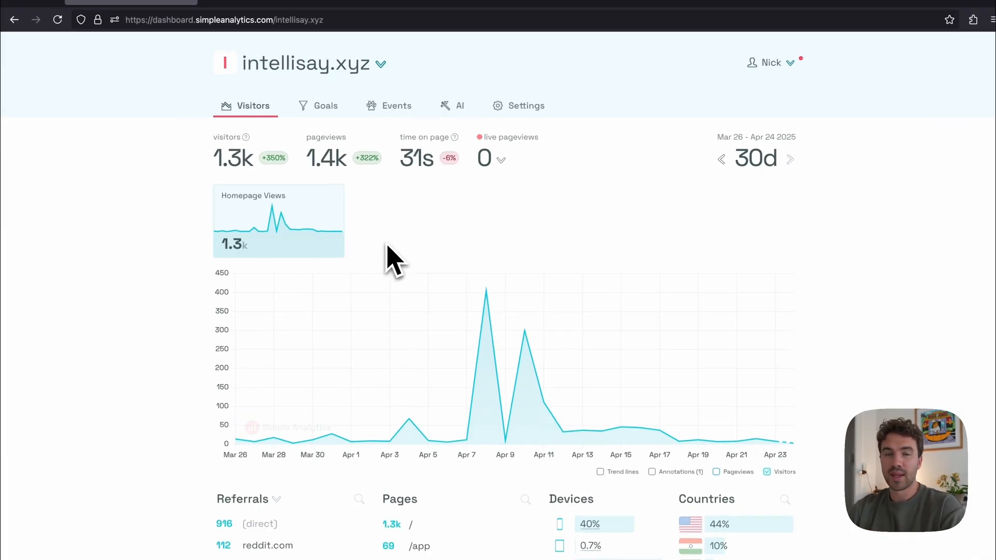
pyautogui.click(318, 248)
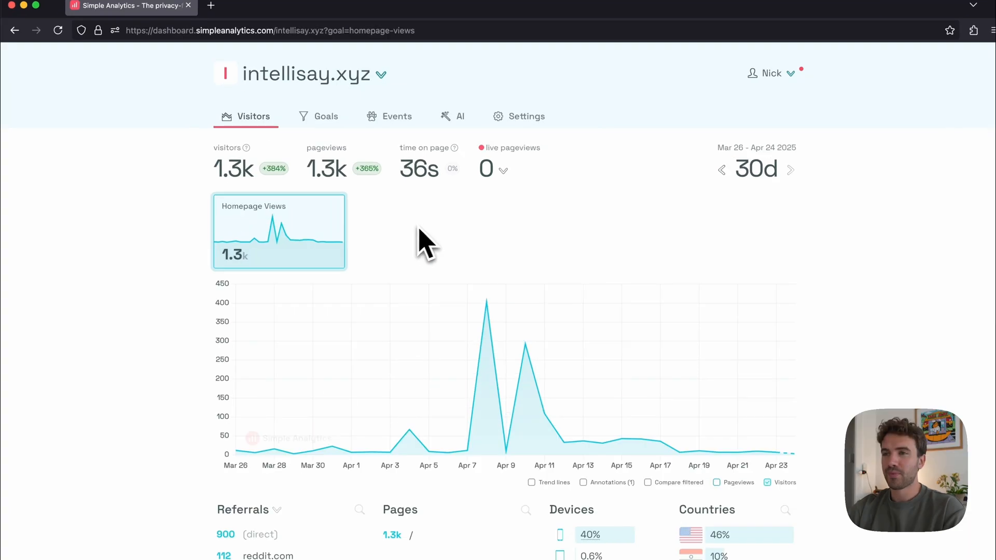
# Step: Return to the site's goals and start another goal with pageview as its first event
pyautogui.click(321, 122)
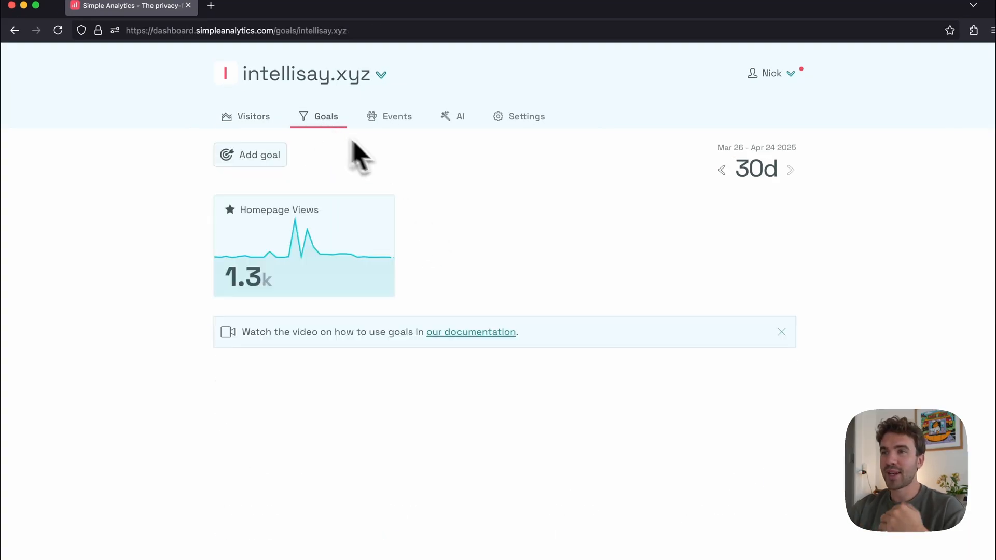
pyautogui.click(264, 162)
pyautogui.click(422, 275)
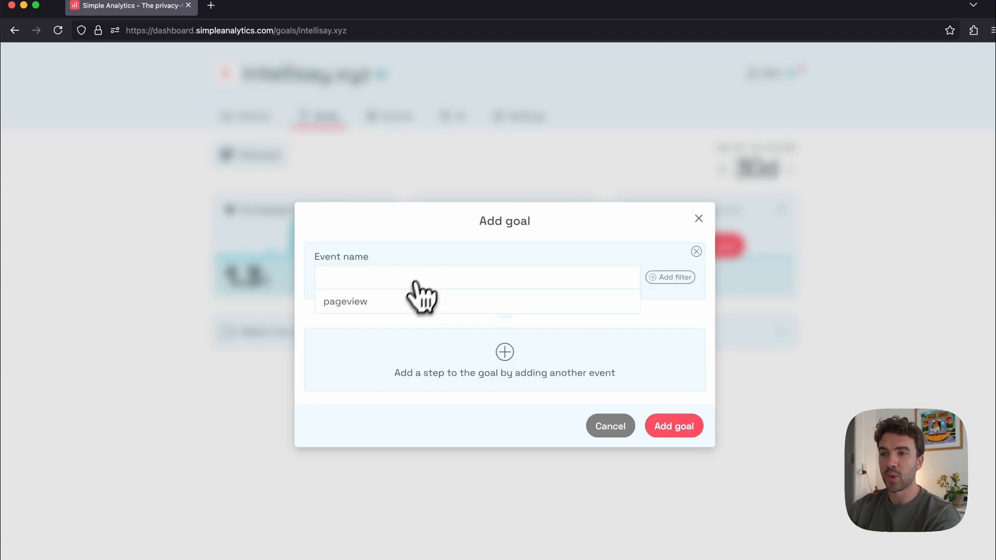
pyautogui.click(393, 305)
# Step: Filter the first pageview event of the new goal so that Path (text) is /
pyautogui.click(670, 233)
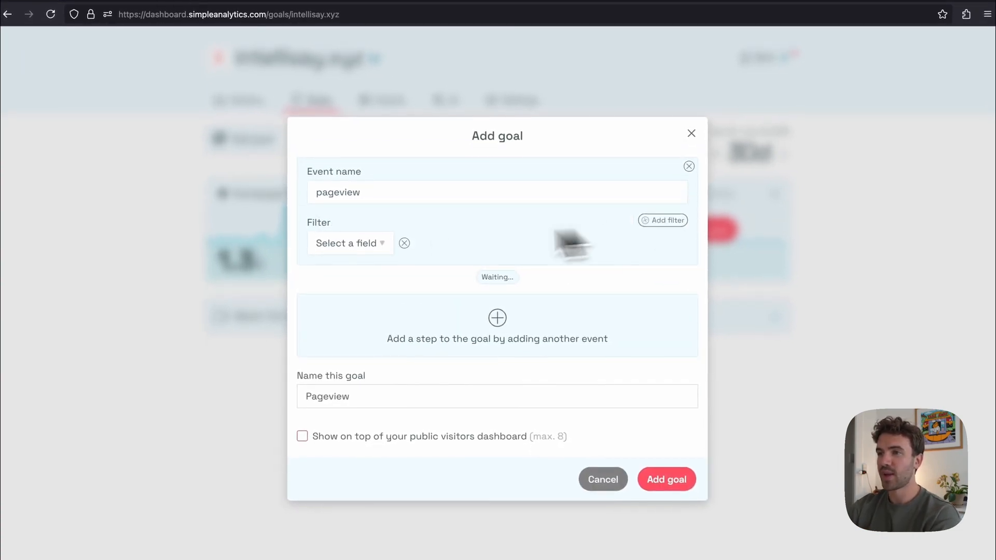
pyautogui.click(381, 258)
pyautogui.press('Return')
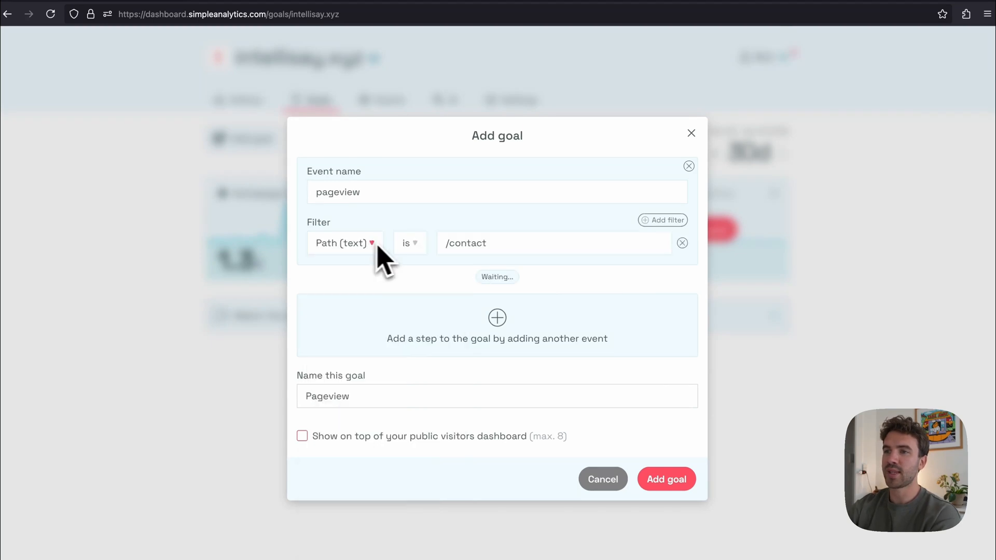
pyautogui.doubleClick(473, 244)
pyautogui.press('BackSpace')
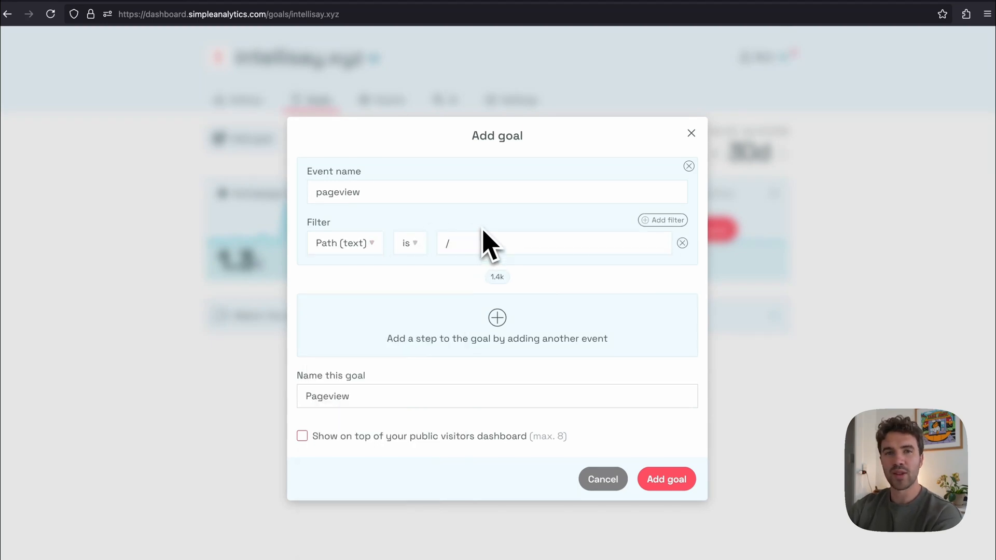
# Step: Add a second step to the goal and set its event name to pageview
pyautogui.click(507, 321)
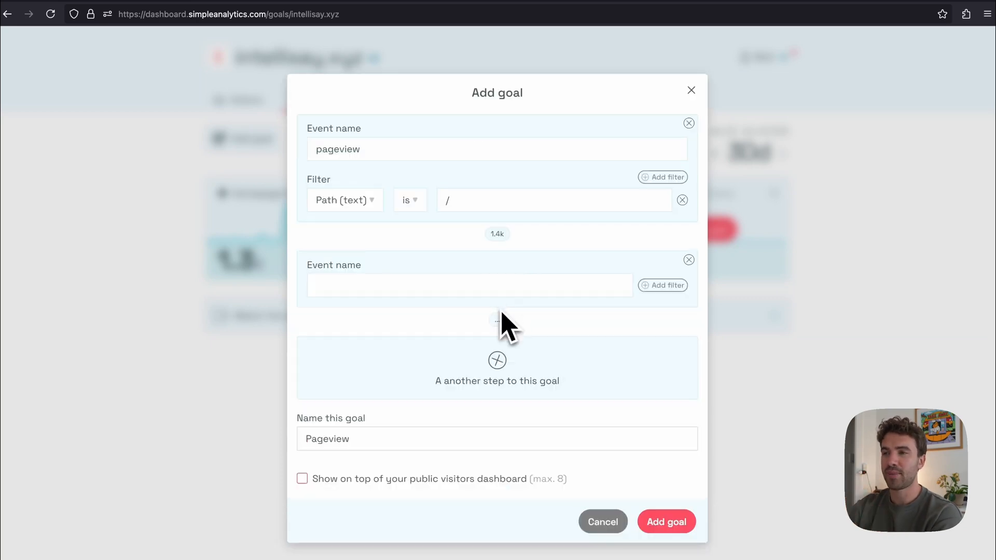
pyautogui.click(428, 285)
pyautogui.write('page')
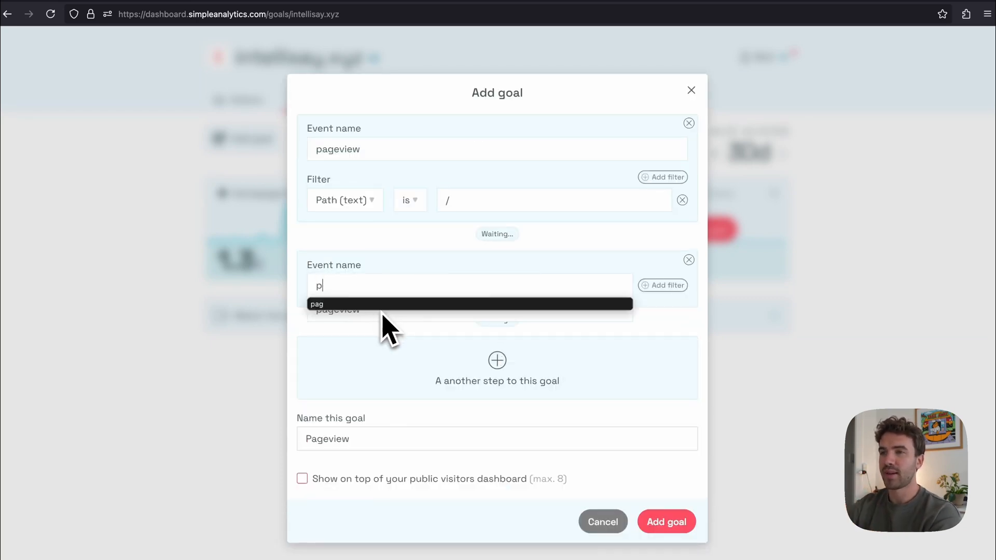
pyautogui.click(377, 314)
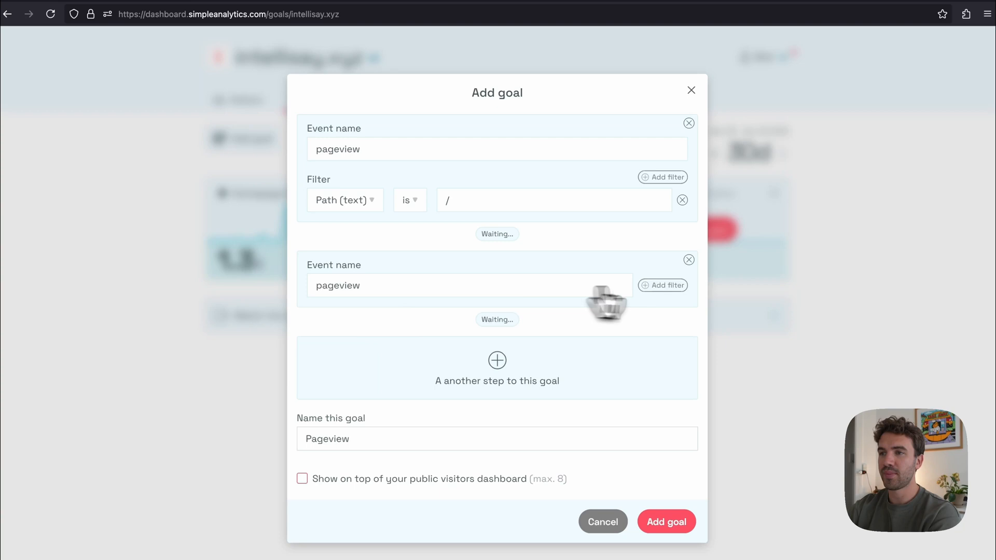
# Step: Filter the second step's pageview event so that Path (text) is /pricing
pyautogui.click(663, 286)
pyautogui.click(363, 318)
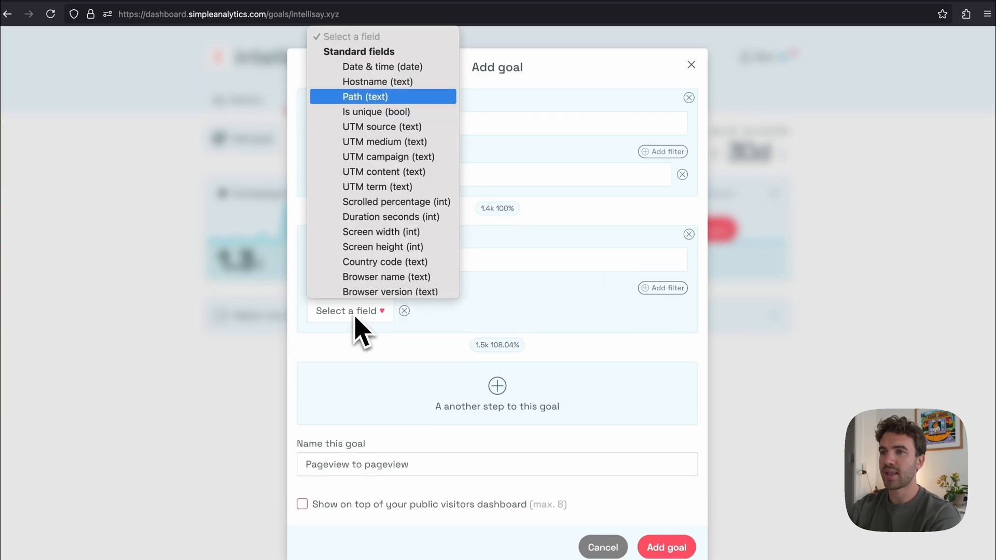
pyautogui.press('Return')
pyautogui.write('/contact')
pyautogui.press('BackSpace')
pyautogui.press('BackSpace')
pyautogui.press('BackSpace')
pyautogui.press('BackSpace')
pyautogui.press('BackSpace')
pyautogui.press('BackSpace')
pyautogui.press('BackSpace')
pyautogui.write('pricing')
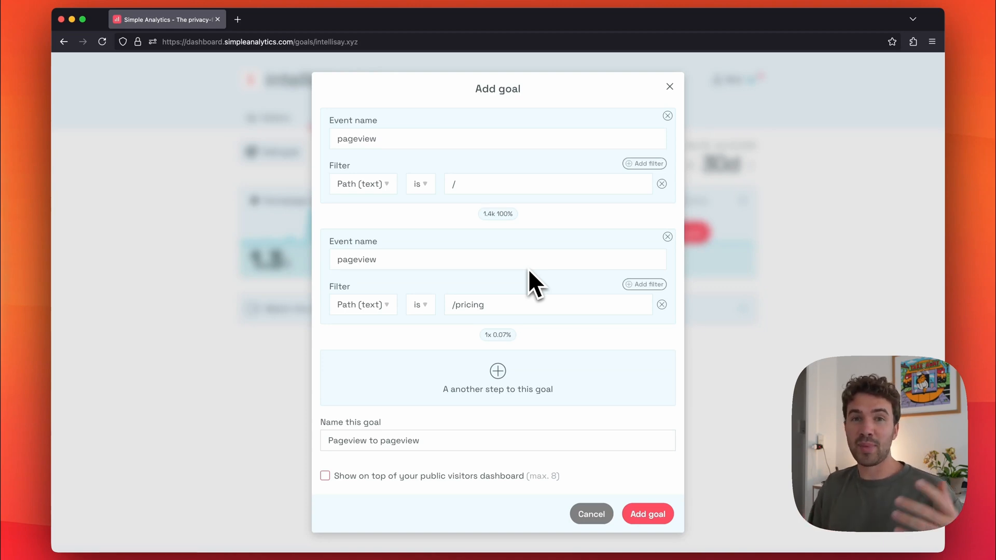
# Step: Name the two-step goal Basic Conversion Funnel and enable showing it on top of the public visitors dashboard
pyautogui.tripleClick(519, 439)
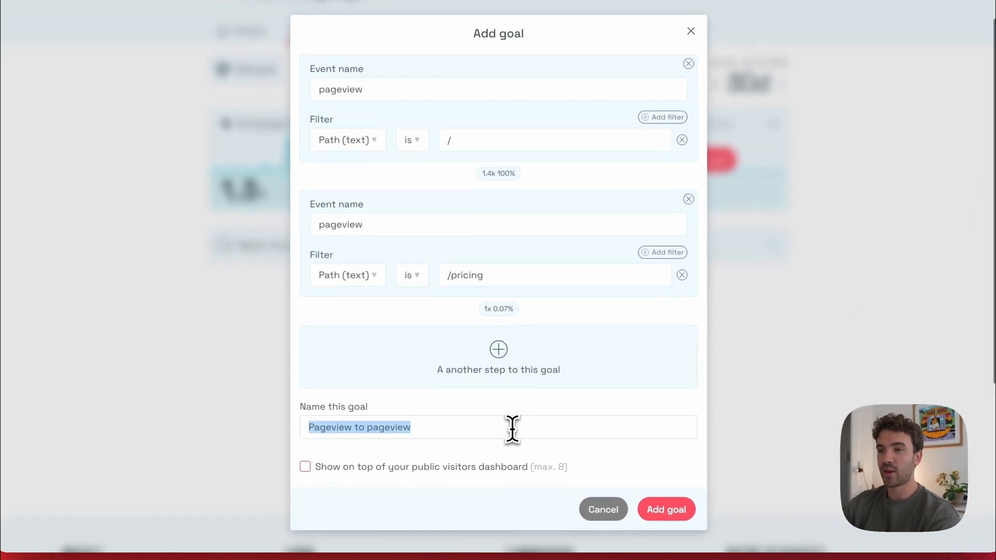
pyautogui.write('Basic')
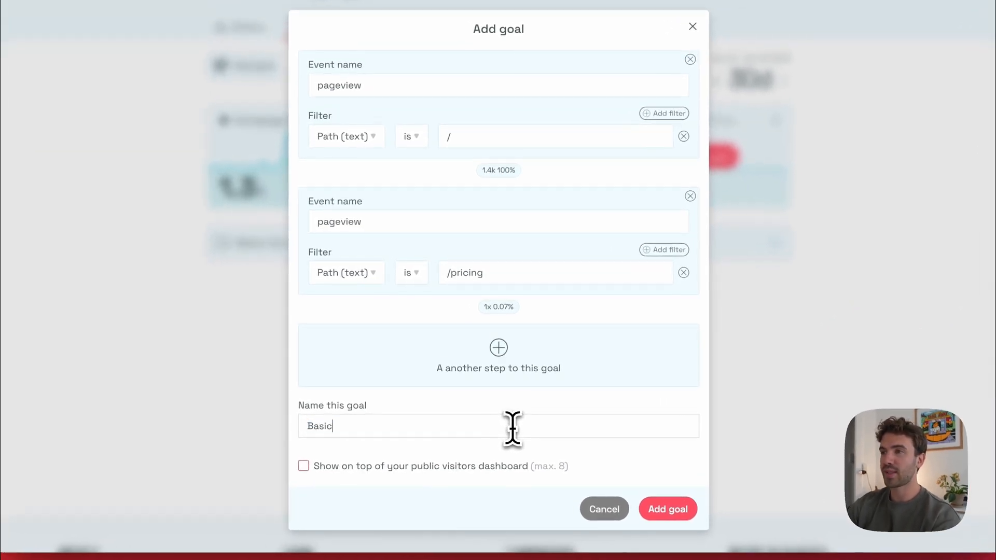
pyautogui.write(' Conversion Funnel')
pyautogui.click(311, 467)
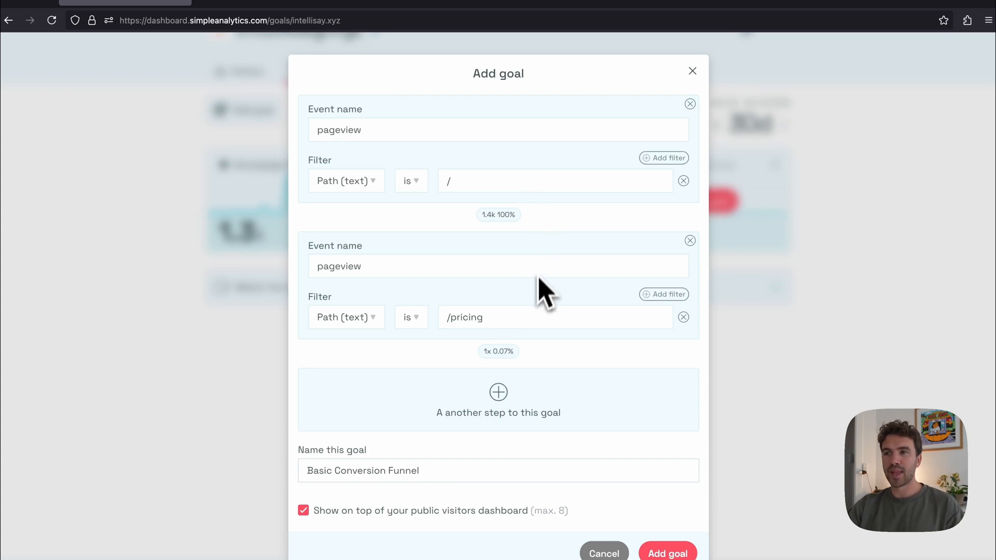
pyautogui.moveTo(493, 352); pyautogui.dragTo(512, 353)
pyautogui.click(529, 371)
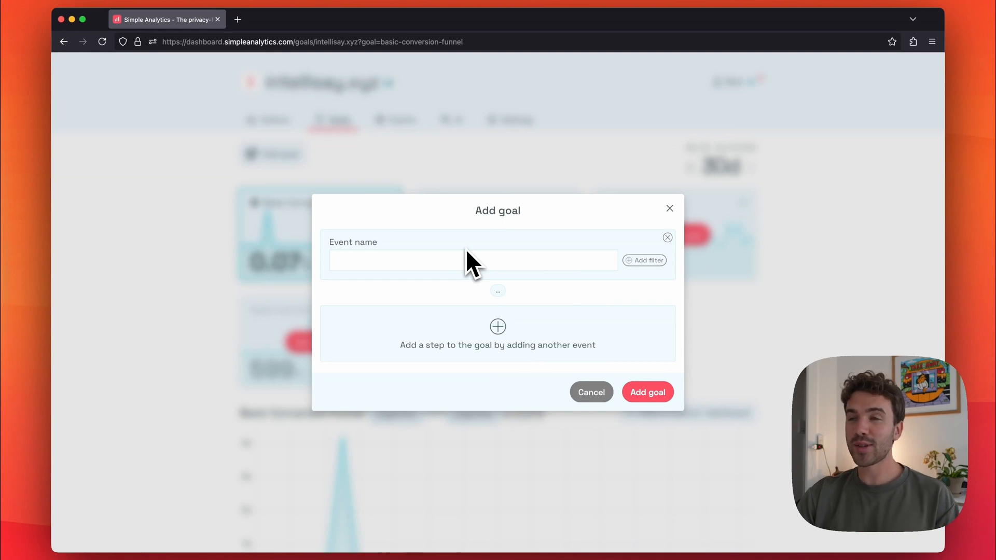
# Step: Set the new goal's event to pageview and look through the available fields for its filter
pyautogui.click(458, 260)
pyautogui.click(466, 241)
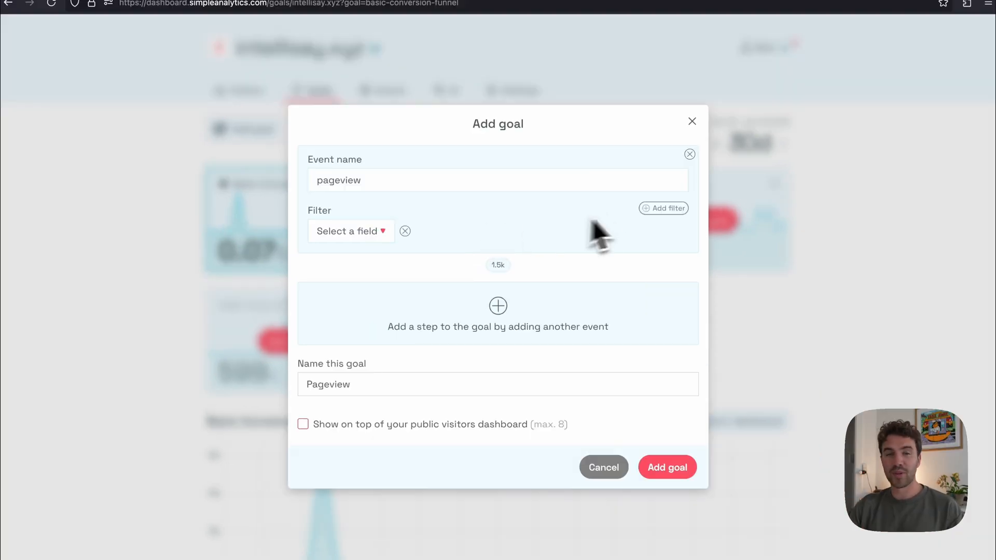
pyautogui.click(377, 232)
pyautogui.scroll(-2, 379, 311)
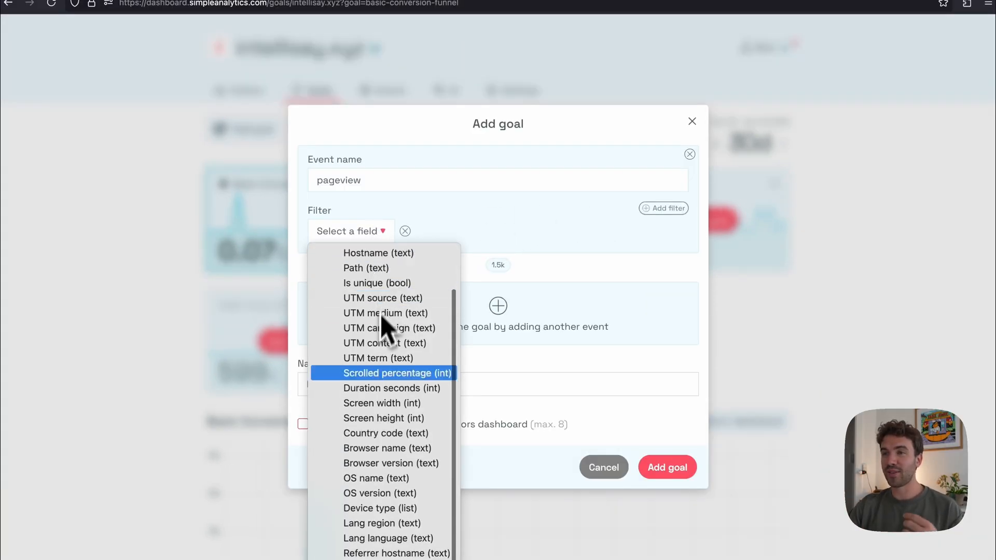